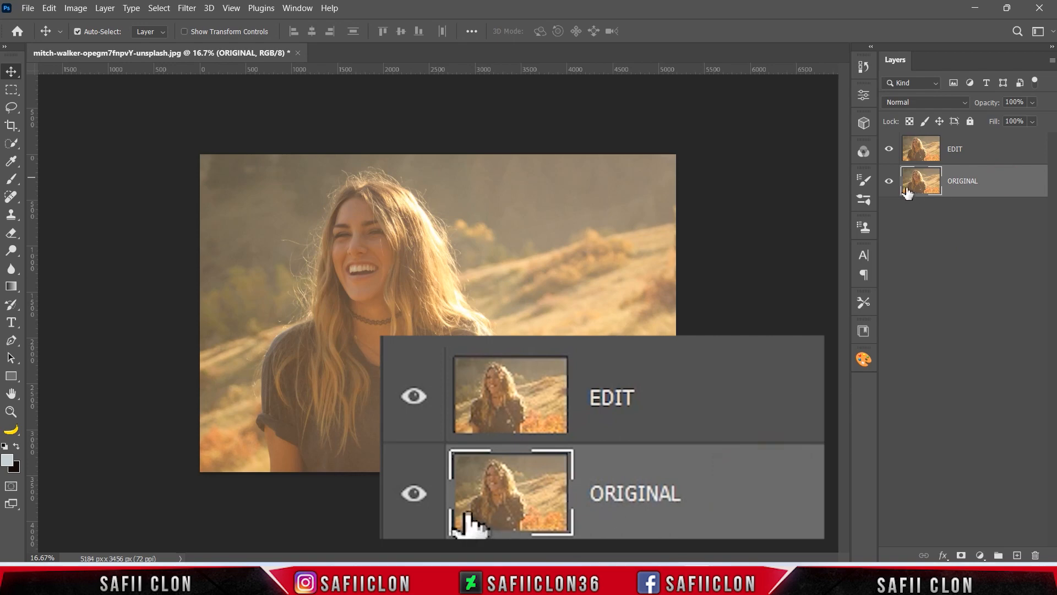
- Hide the ORIGINAL layer and convert the EDIT layer to a smart object
click(889, 180)
click(981, 155)
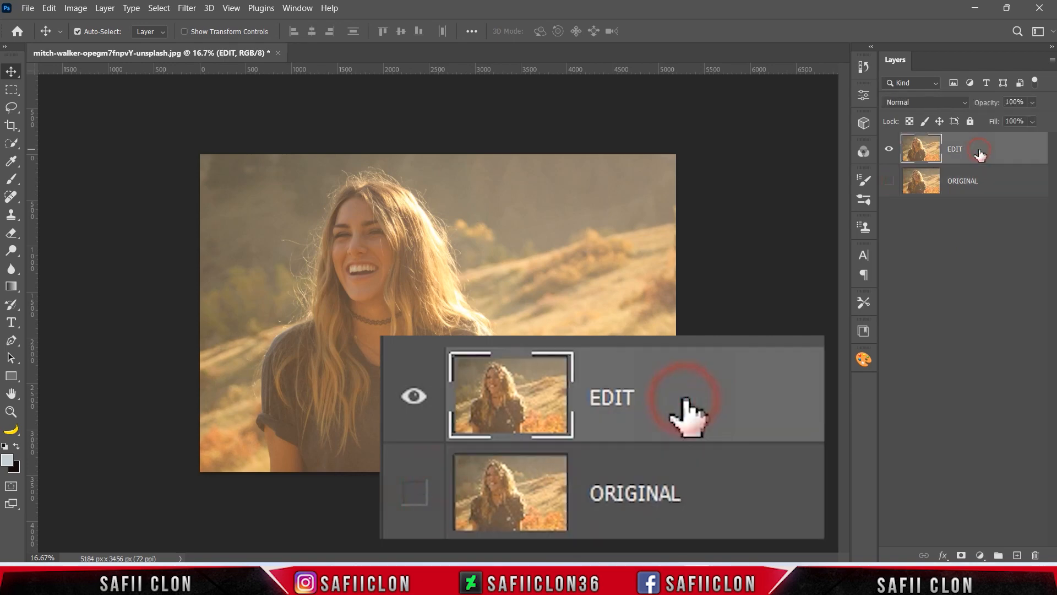
right_click(982, 151)
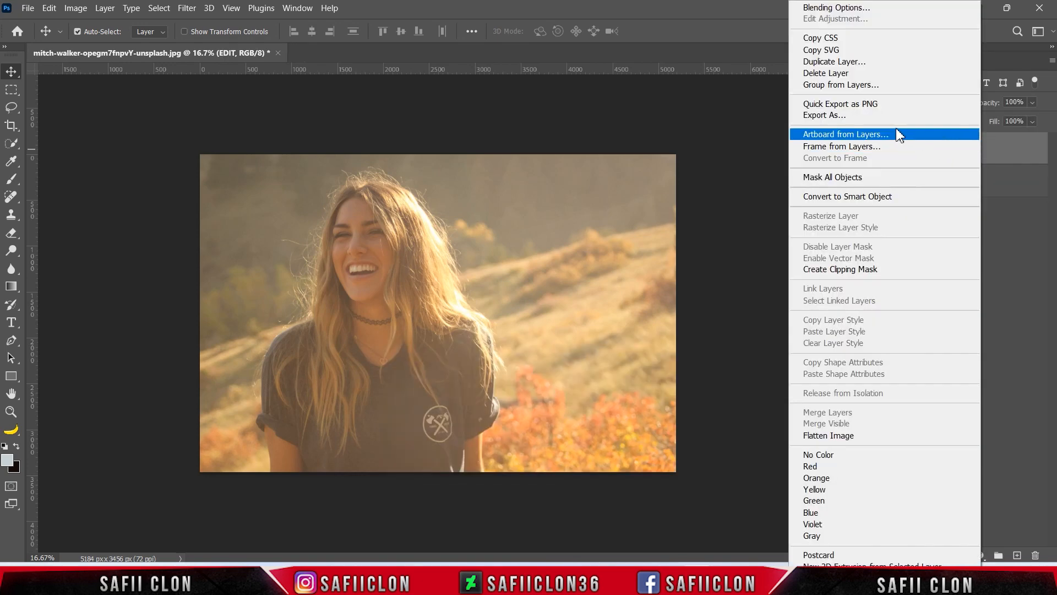
click(854, 197)
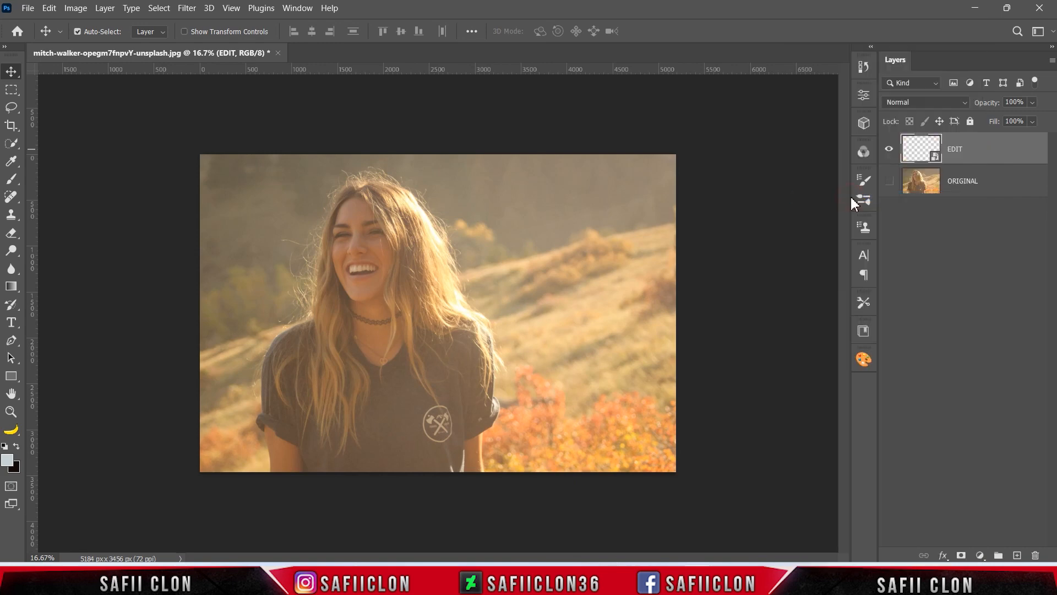
- Open the Camera Raw Filter on the EDIT layer and set Temperature to +3 and Tint to -1
click(185, 8)
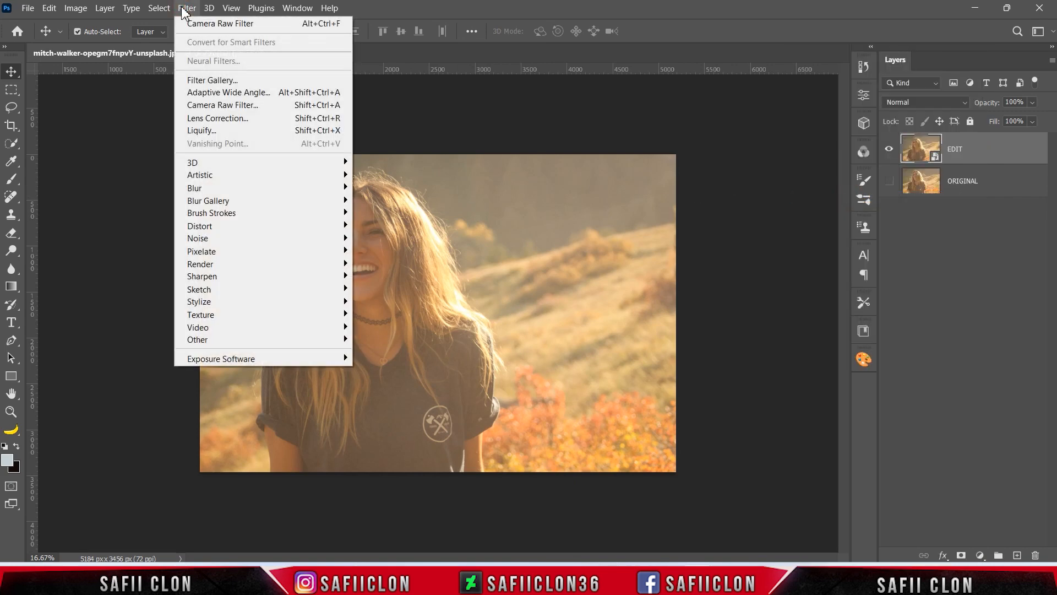
click(233, 106)
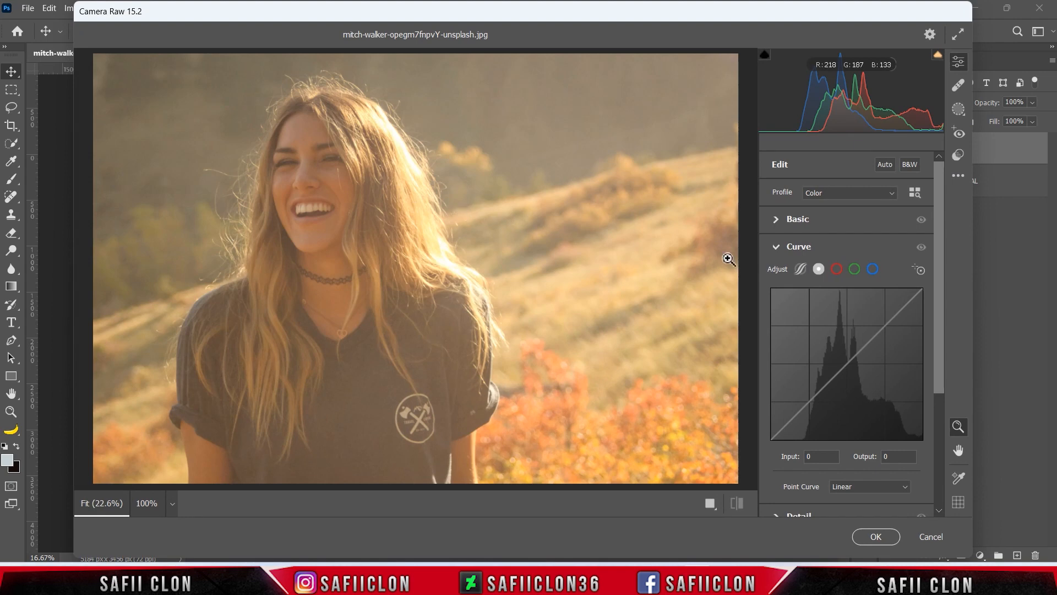
click(795, 220)
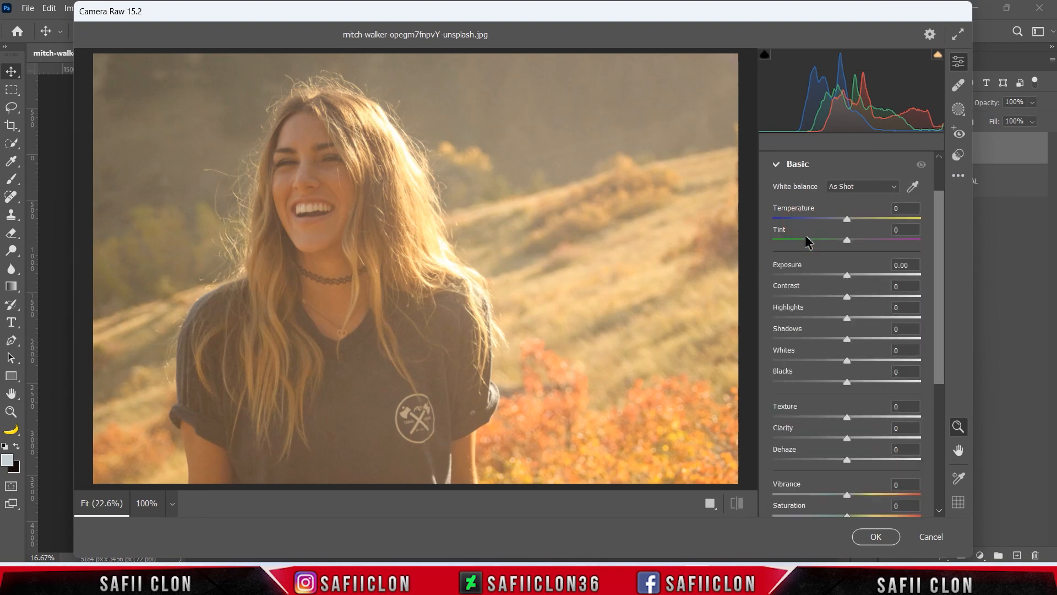
drag(847, 218, 848, 239)
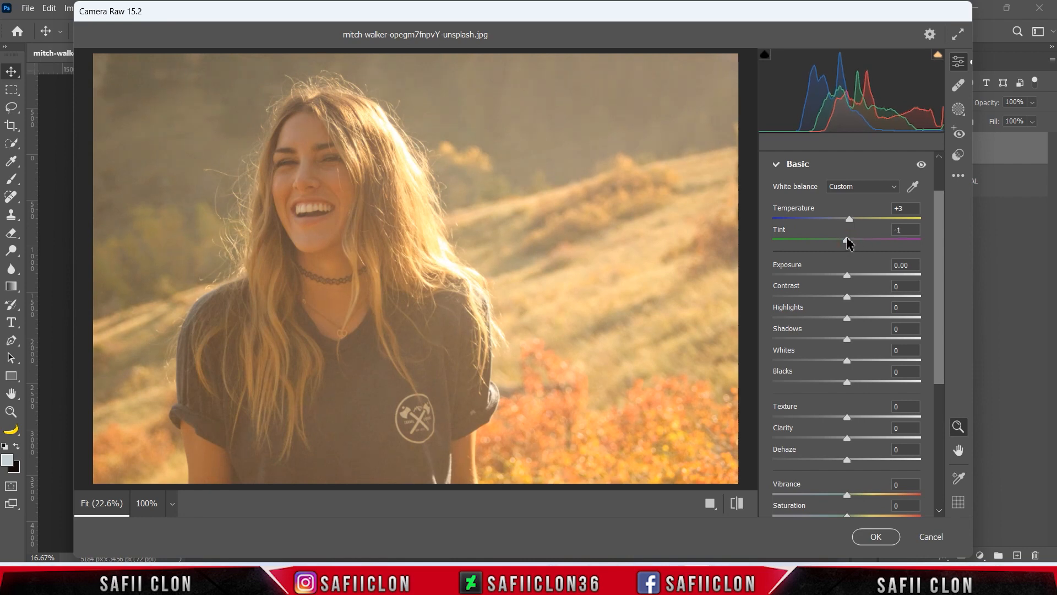
- Set the Basic tone values to Contrast +25, Highlights -8, Shadows -30 and Whites -13
drag(849, 300, 867, 300)
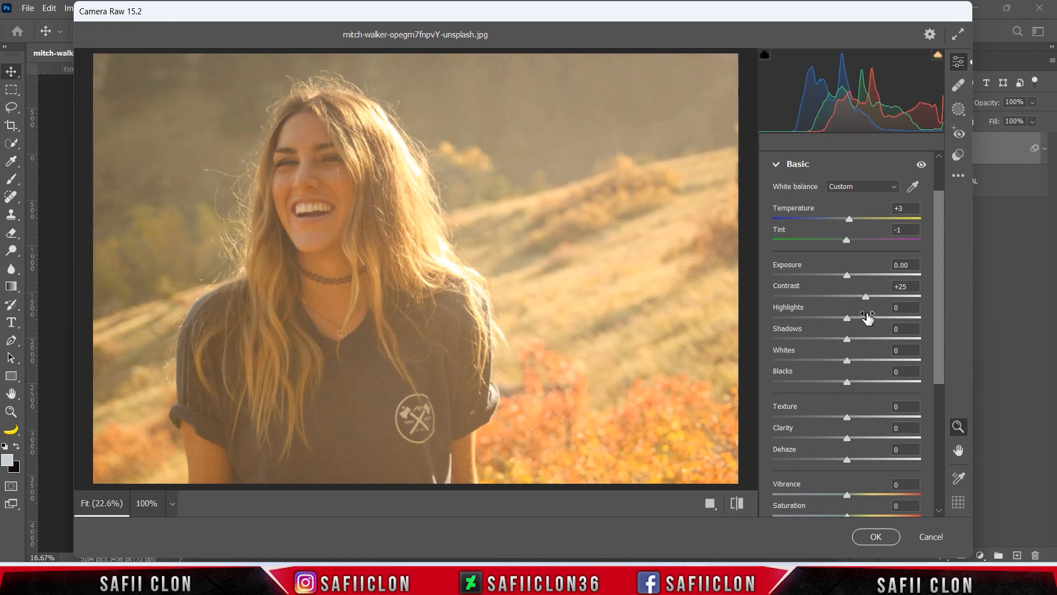
drag(849, 318, 842, 319)
mouse_move(849, 339)
mouse_down()
mouse_move(892, 341)
mouse_move(798, 342)
mouse_move(829, 341)
mouse_up()
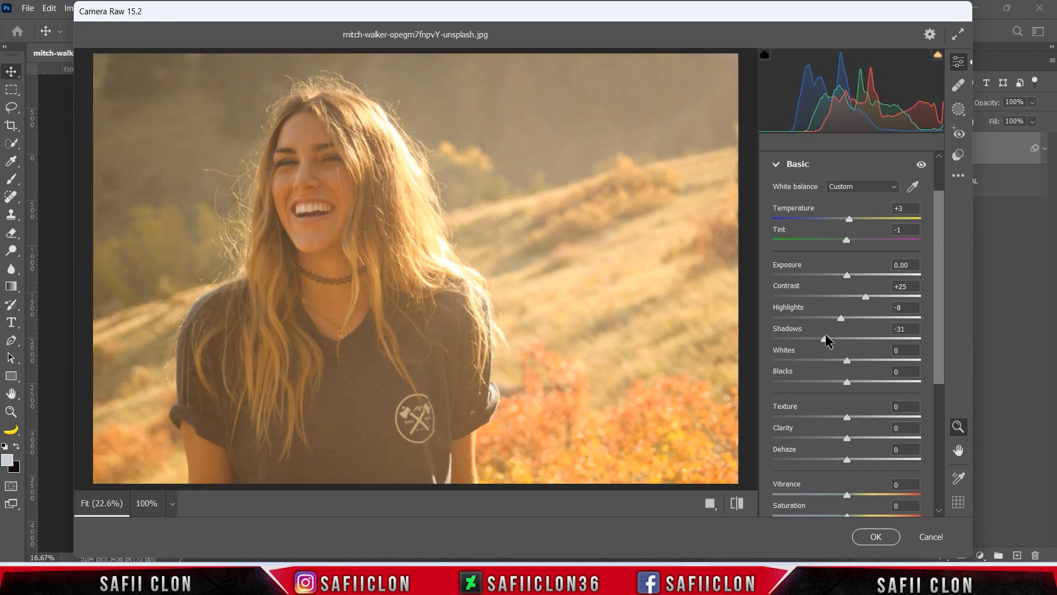
drag(849, 361, 838, 358)
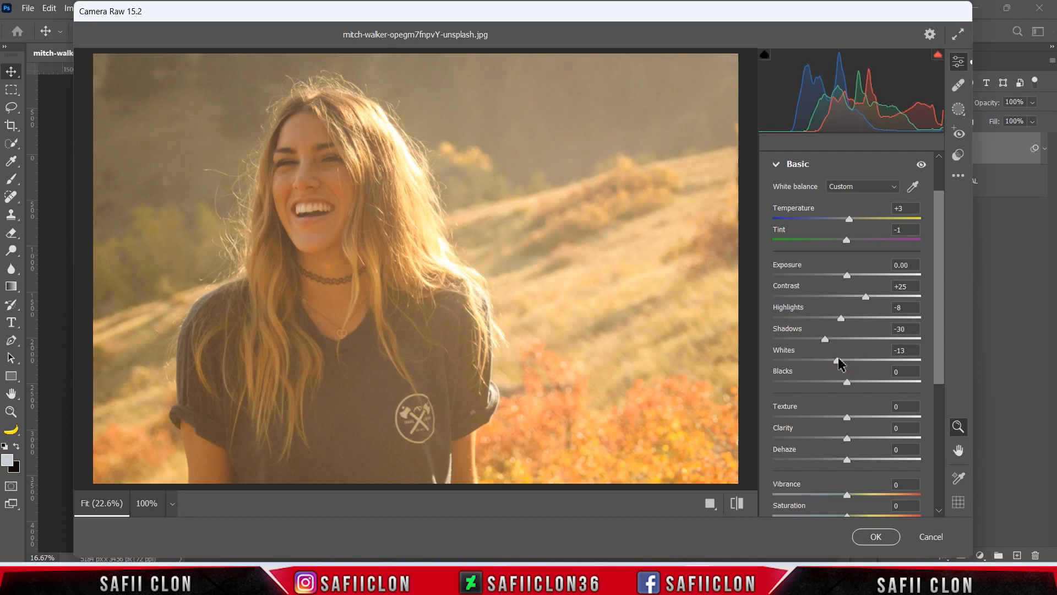
- Set Texture to +21, Clarity to +8, Dehaze to +36 and Vibrance to +11 in the Basic adjustments
drag(847, 418, 874, 462)
drag(939, 344, 939, 397)
drag(848, 396, 855, 396)
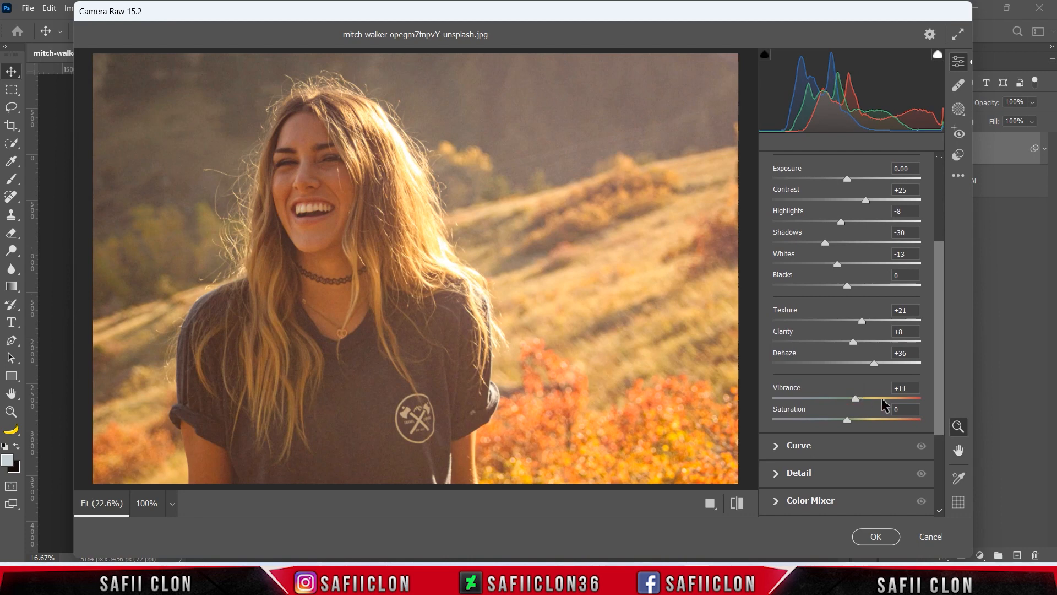
- Set the Detail adjustments to Sharpening 28 and Noise Reduction 4
drag(939, 395, 934, 442)
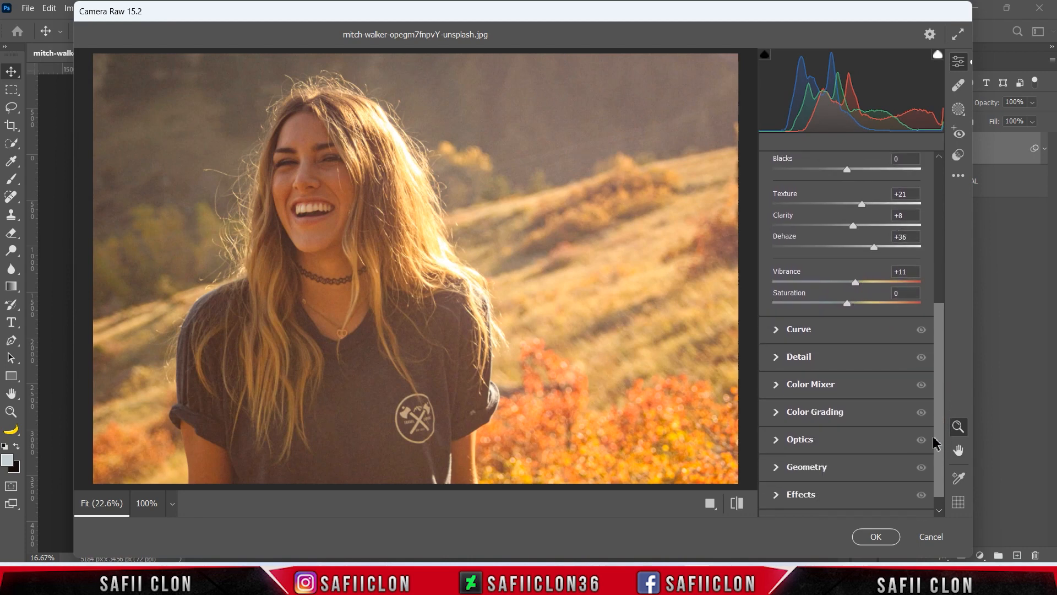
click(812, 361)
drag(773, 308, 798, 309)
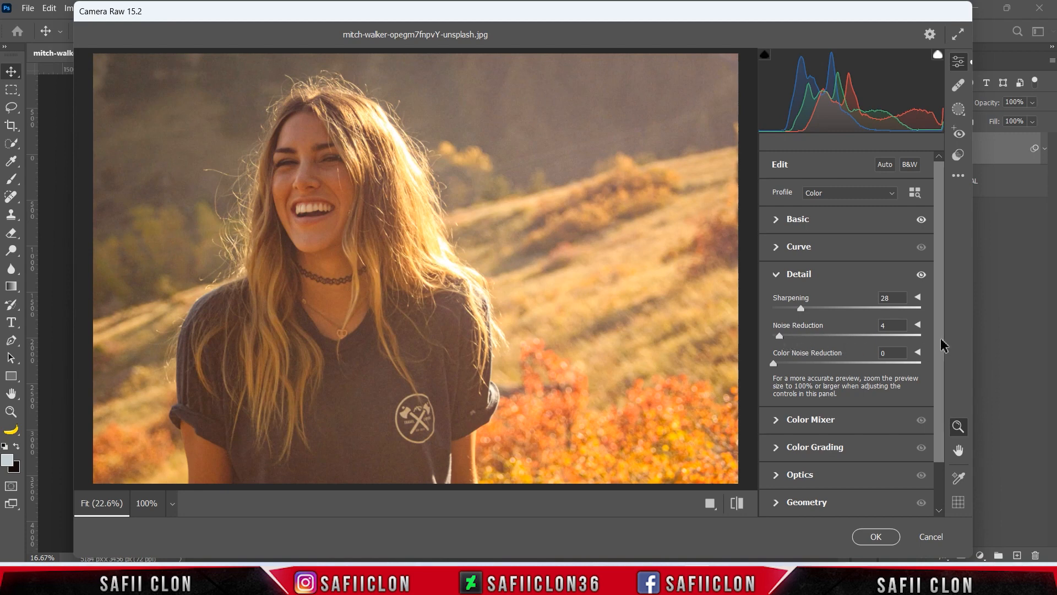
- Color-grade the shadows with Hue 56, Saturation 7 and Luminance -20
drag(937, 342, 939, 390)
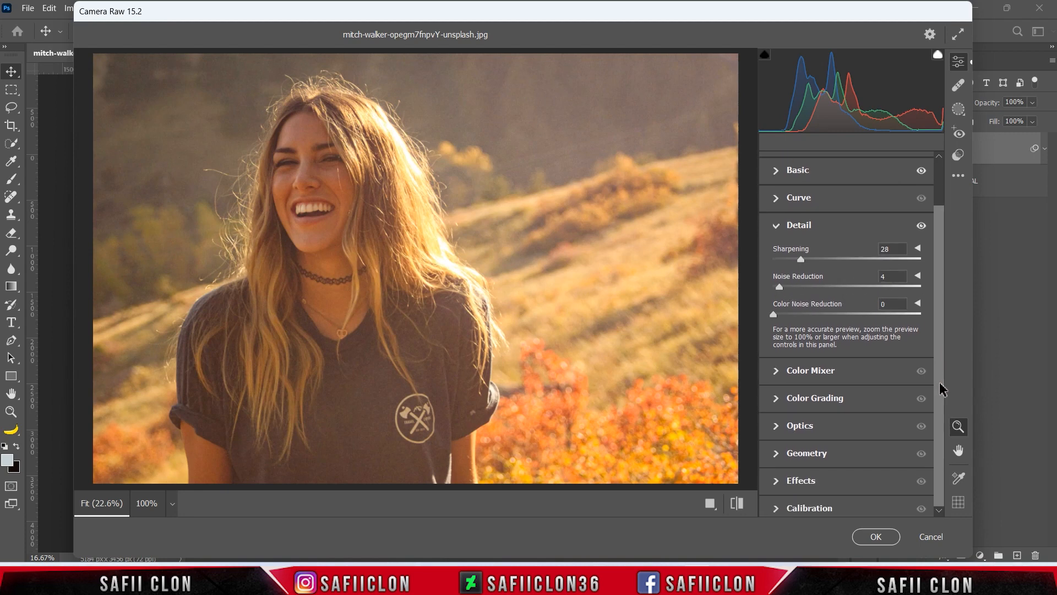
click(828, 396)
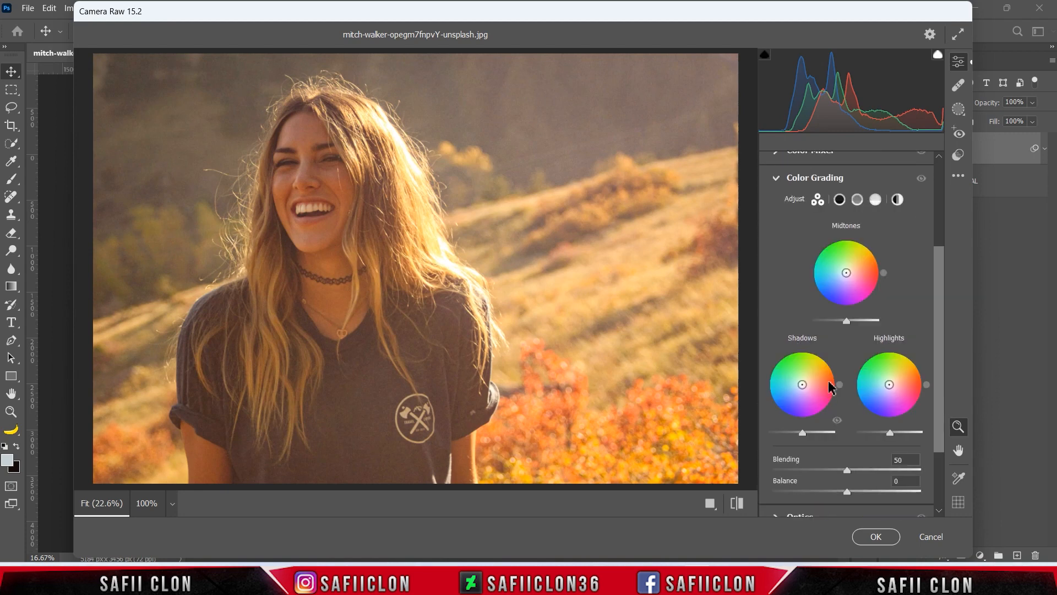
click(840, 201)
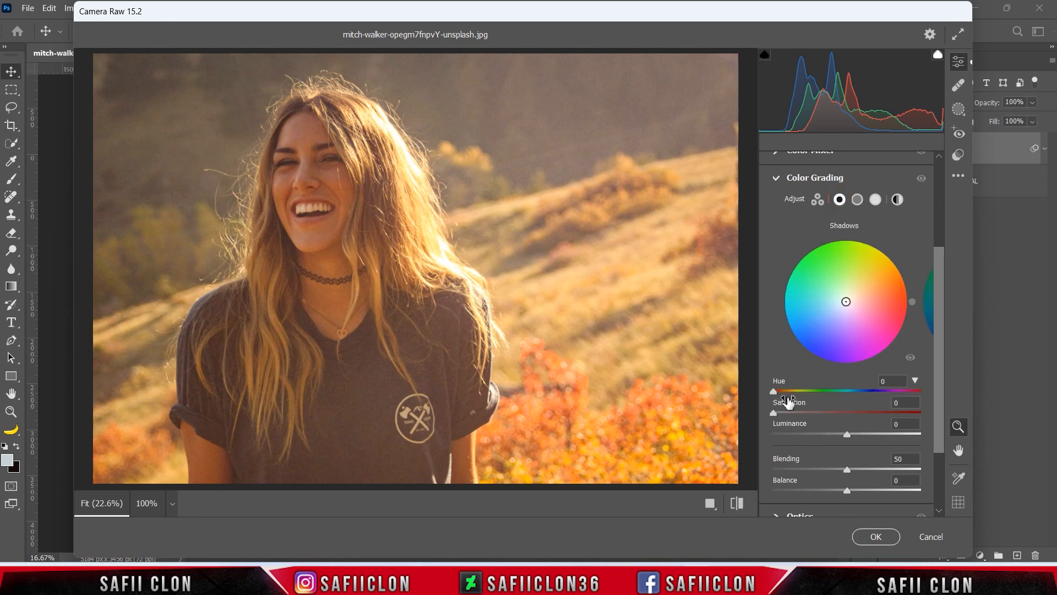
mouse_move(774, 391)
mouse_down()
mouse_move(808, 395)
mouse_move(783, 414)
mouse_up()
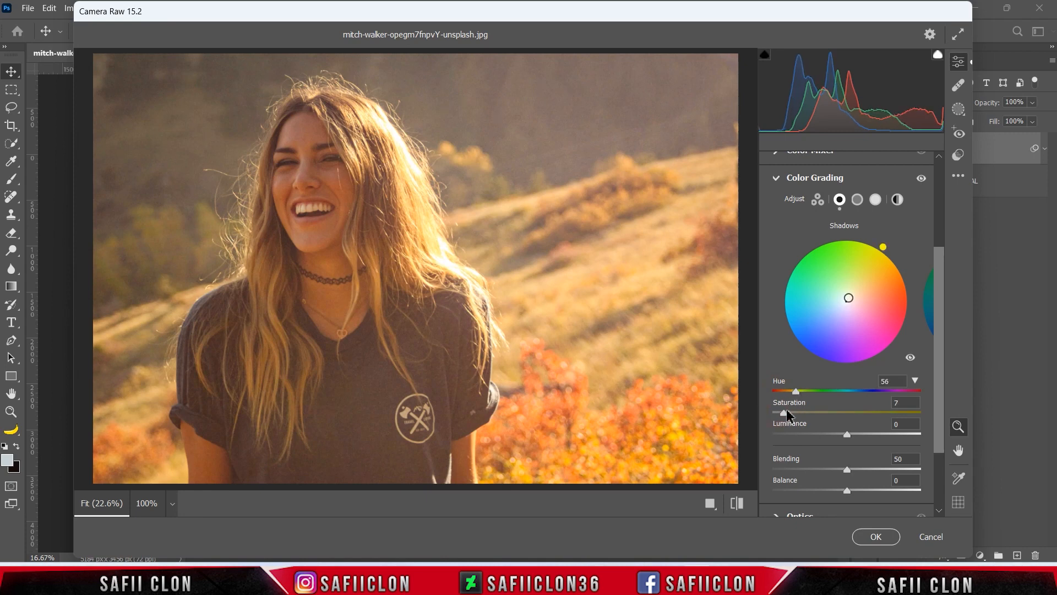
drag(848, 434, 836, 435)
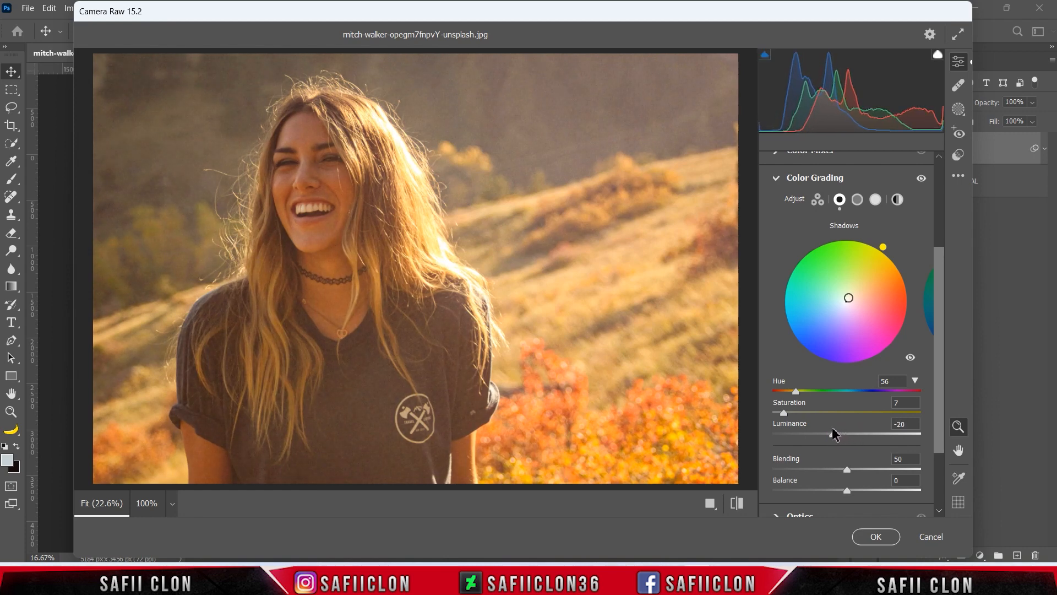
- Color-grade the midtones with Hue 116, Saturation 15 and Luminance +7
click(858, 200)
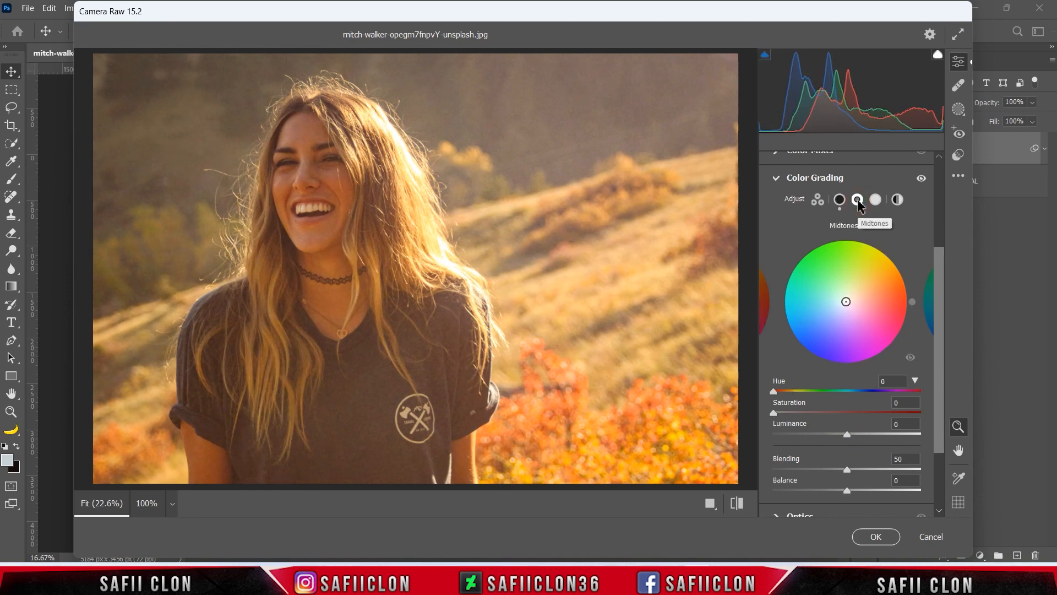
mouse_move(778, 392)
mouse_down()
mouse_move(836, 394)
mouse_move(821, 393)
mouse_up()
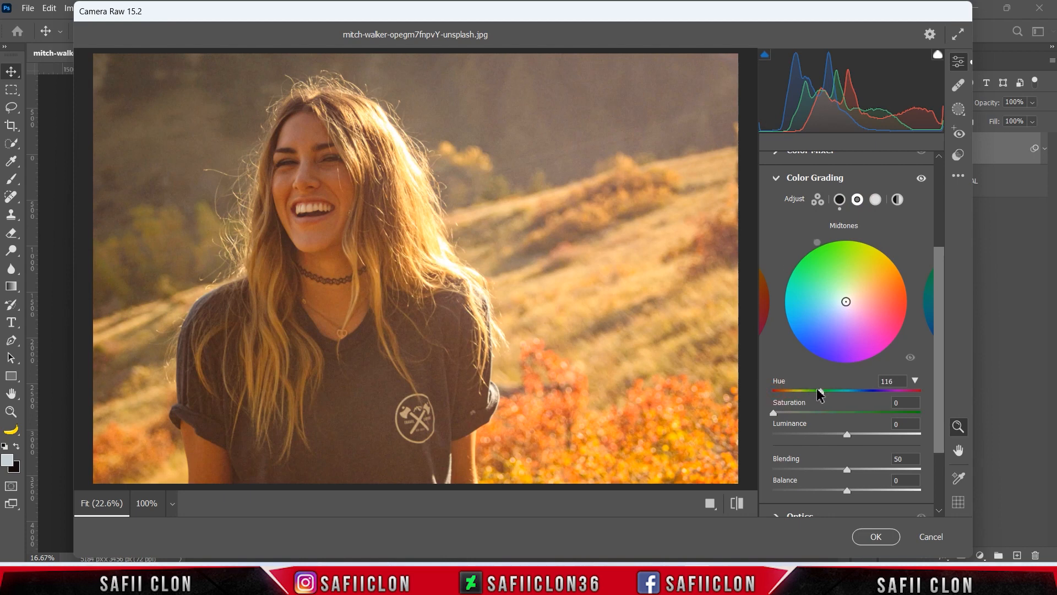
drag(777, 412, 795, 413)
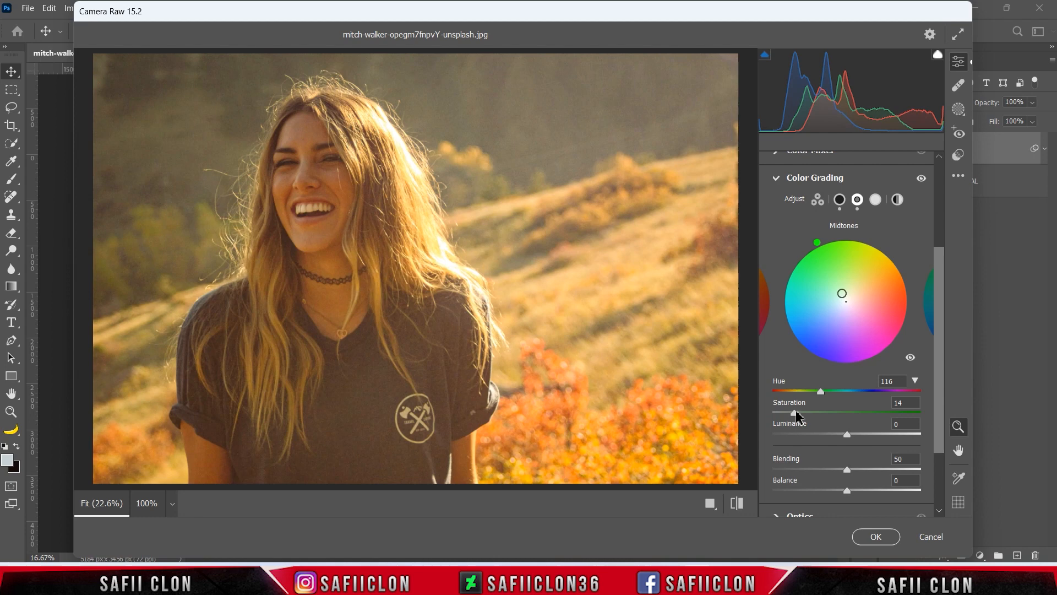
drag(851, 440, 857, 439)
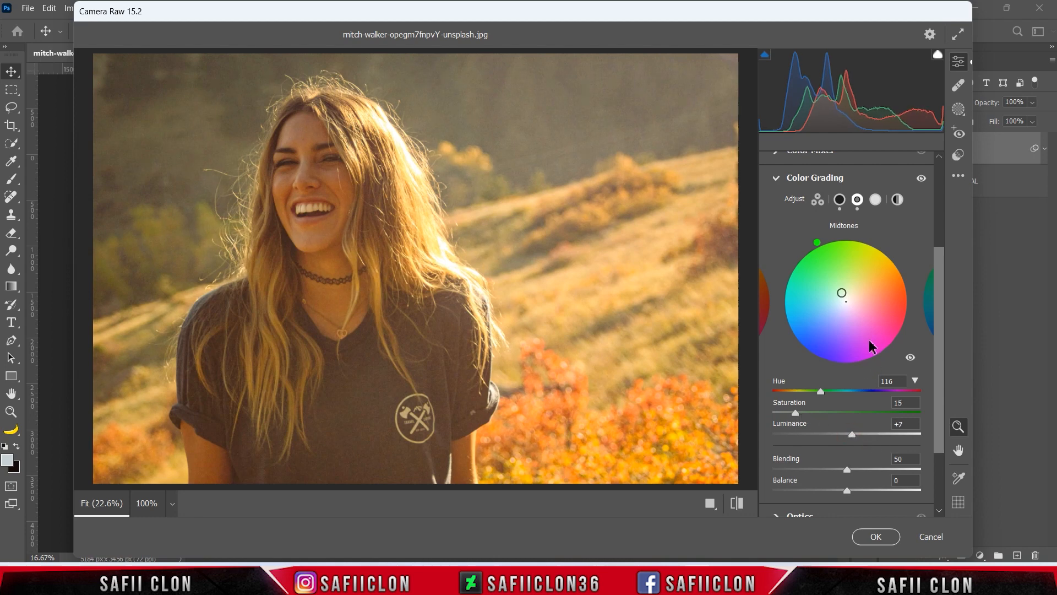
- Color-grade the highlights with Hue 234, Saturation 27 and Luminance +13, and set the grading's Blending to 59
click(876, 200)
drag(776, 391, 870, 395)
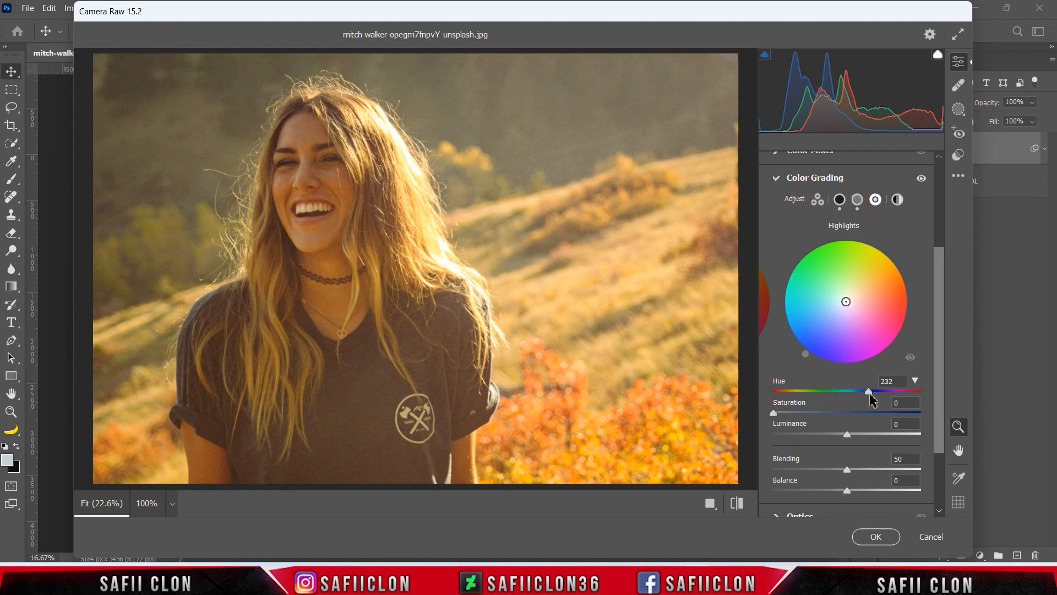
click(869, 392)
drag(869, 395, 869, 391)
drag(774, 413, 812, 413)
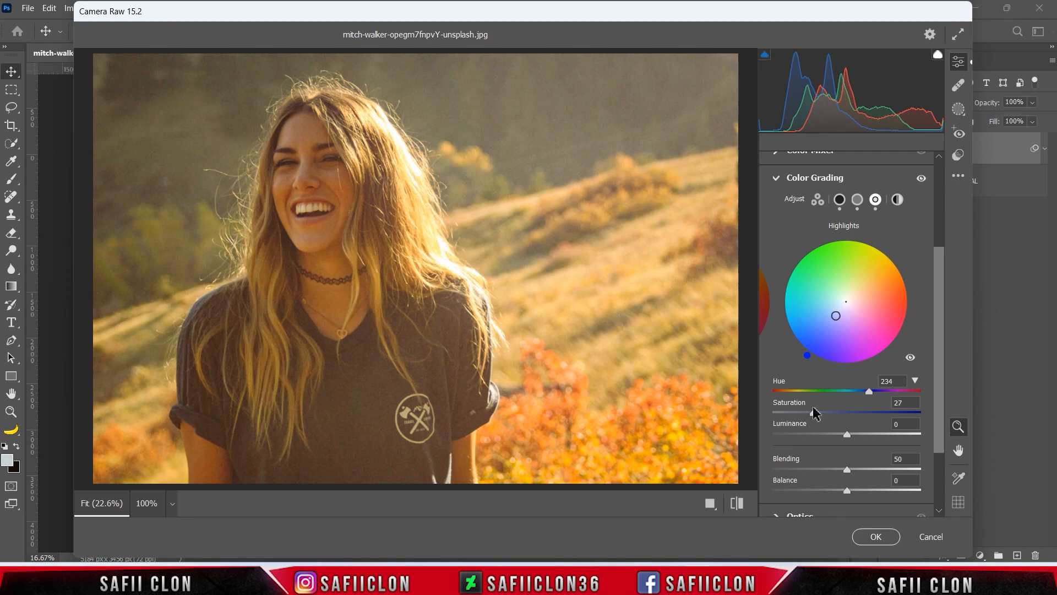
drag(848, 434, 863, 435)
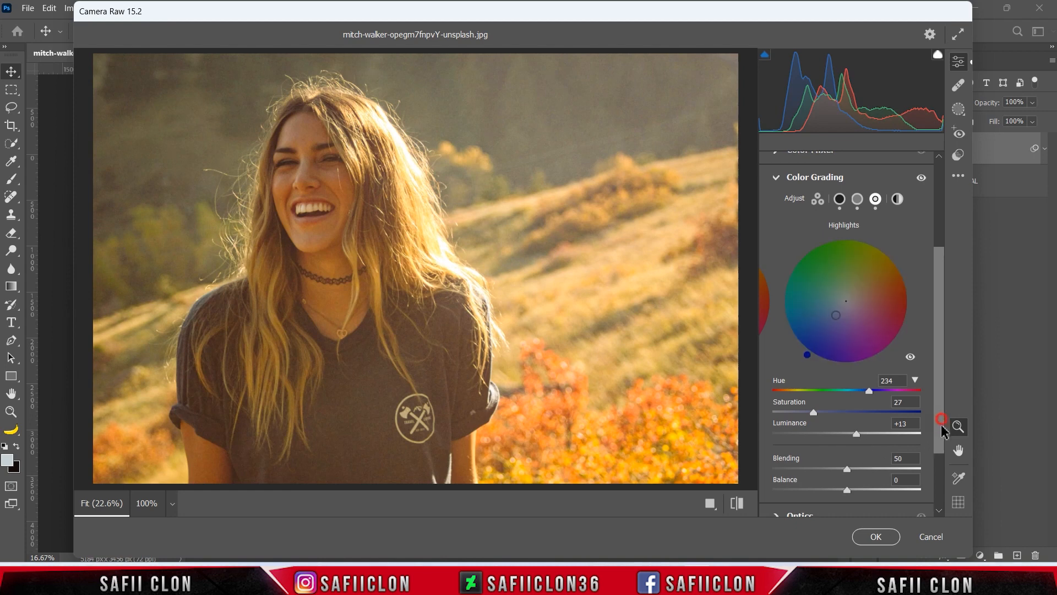
scroll(859, 435, down, 2)
drag(851, 427, 864, 426)
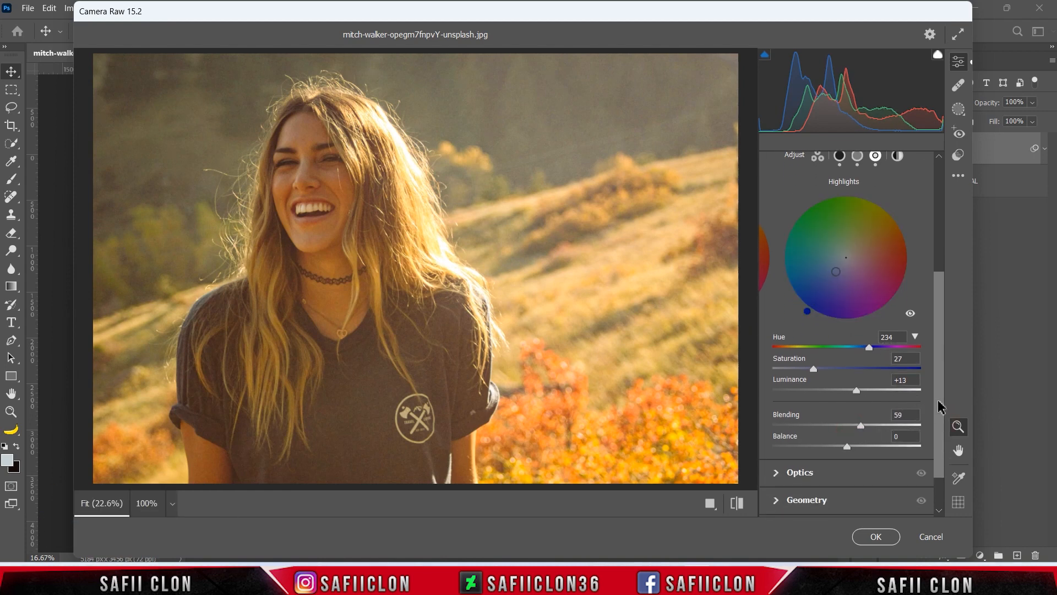
- Create a new mask that automatically selects the photo's background
scroll(942, 424, down, 2)
scroll(942, 449, up, 5)
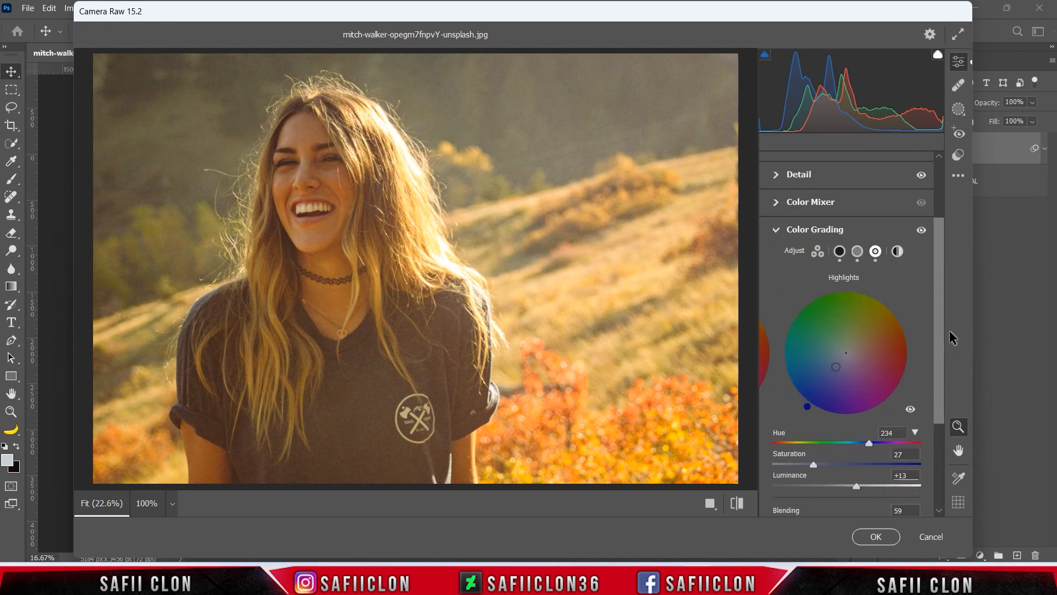
click(960, 110)
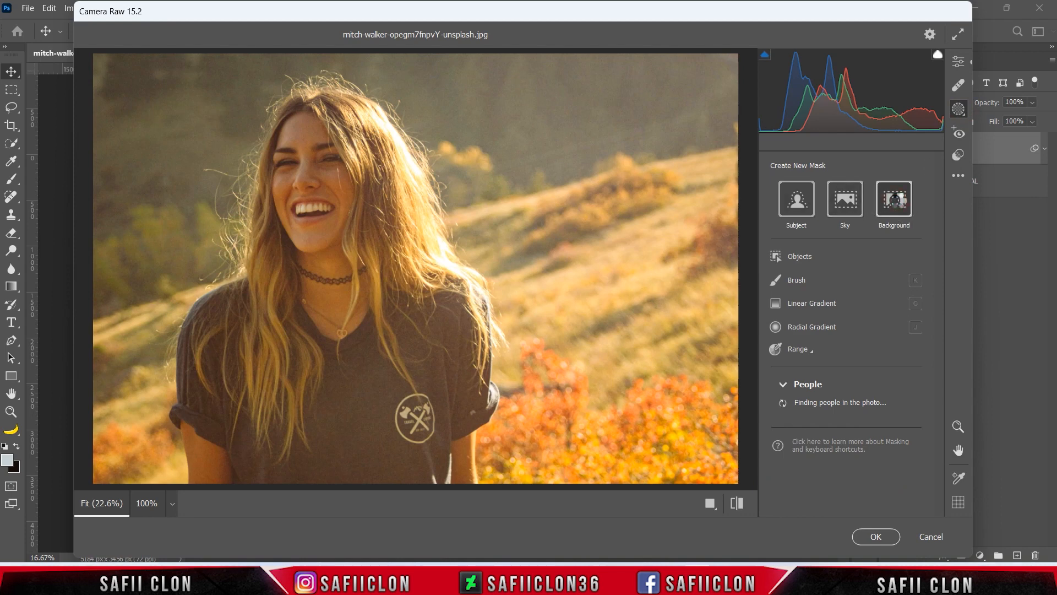
click(898, 204)
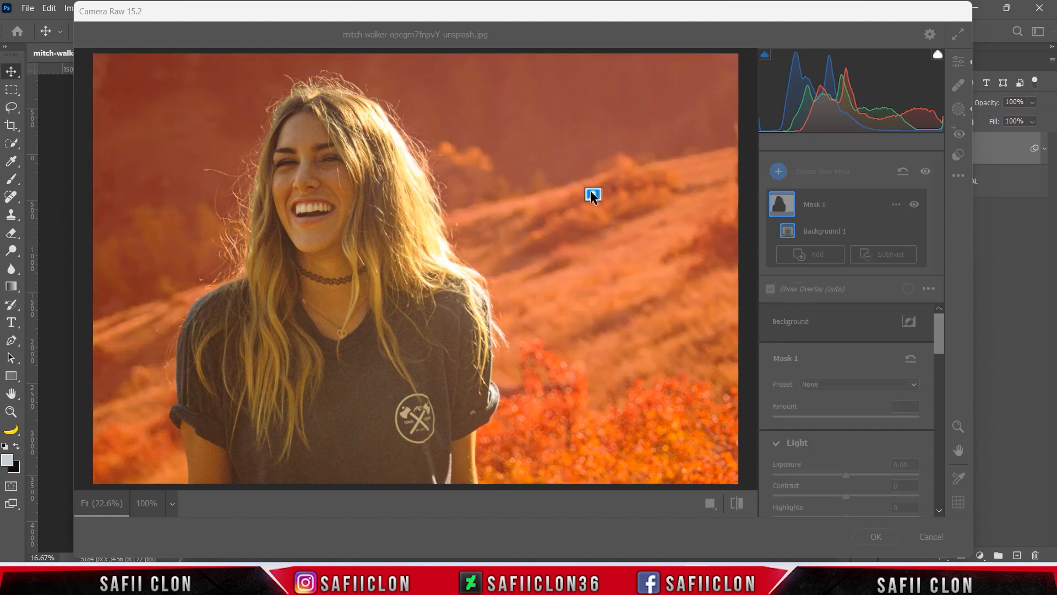
- Set the background mask's Light values to Contrast +34, Highlights -26, Shadows -38, Whites +3 and Blacks -7
drag(939, 335, 945, 364)
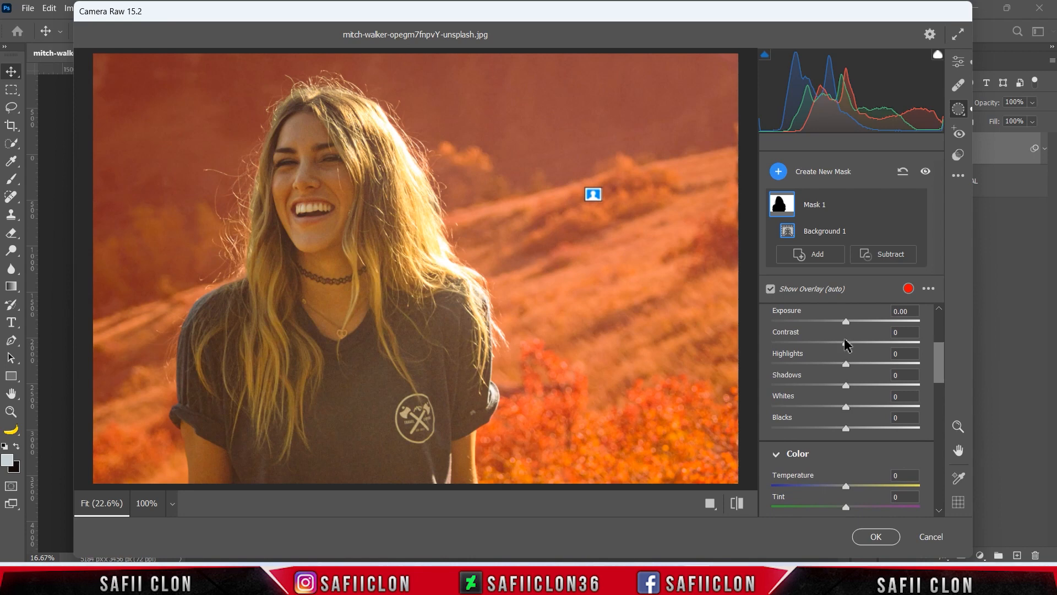
drag(845, 340, 870, 342)
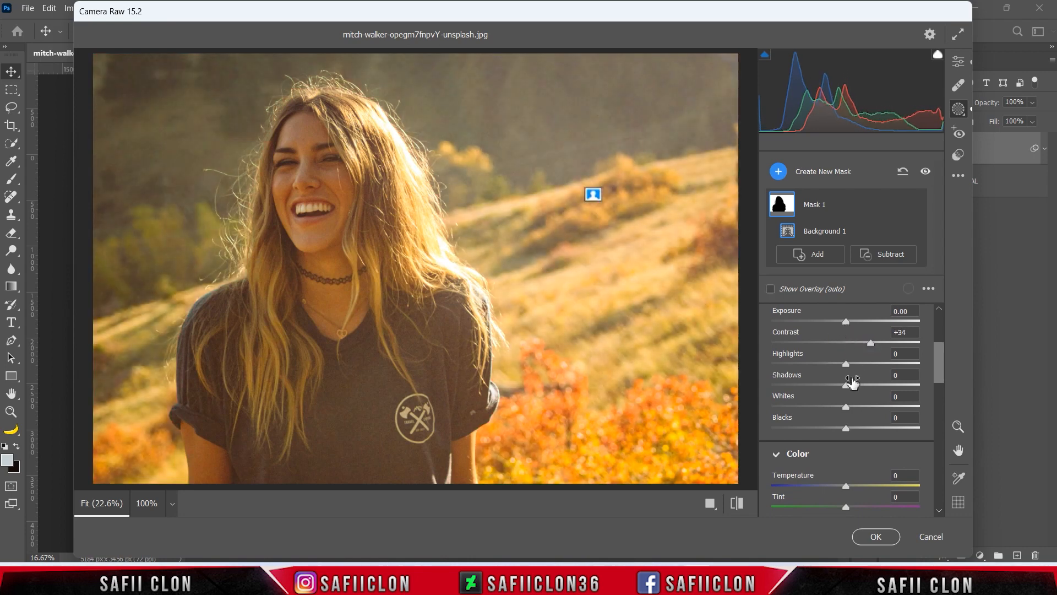
drag(845, 364, 831, 365)
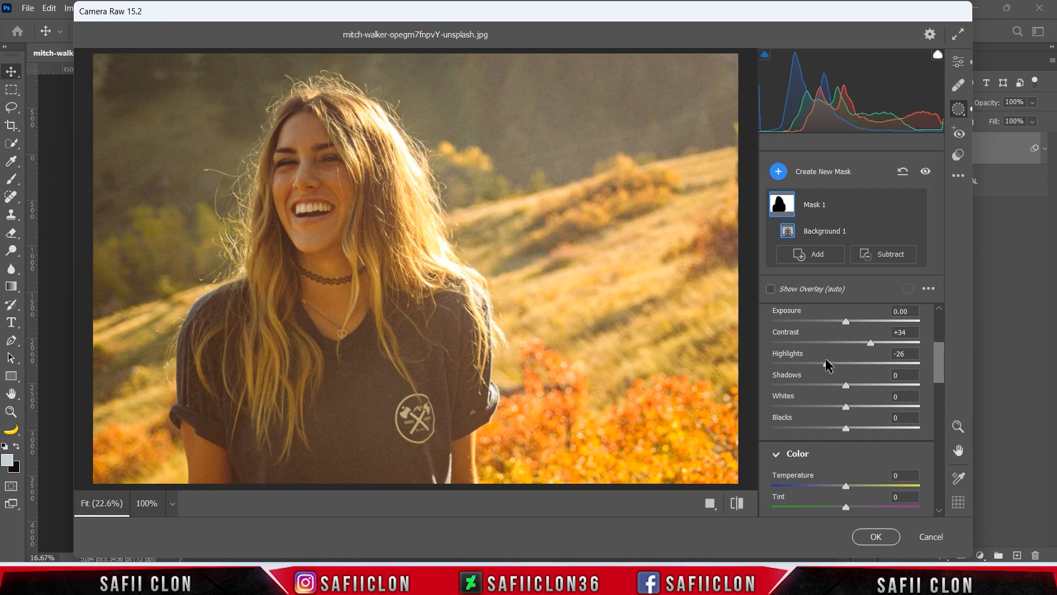
drag(846, 383, 824, 384)
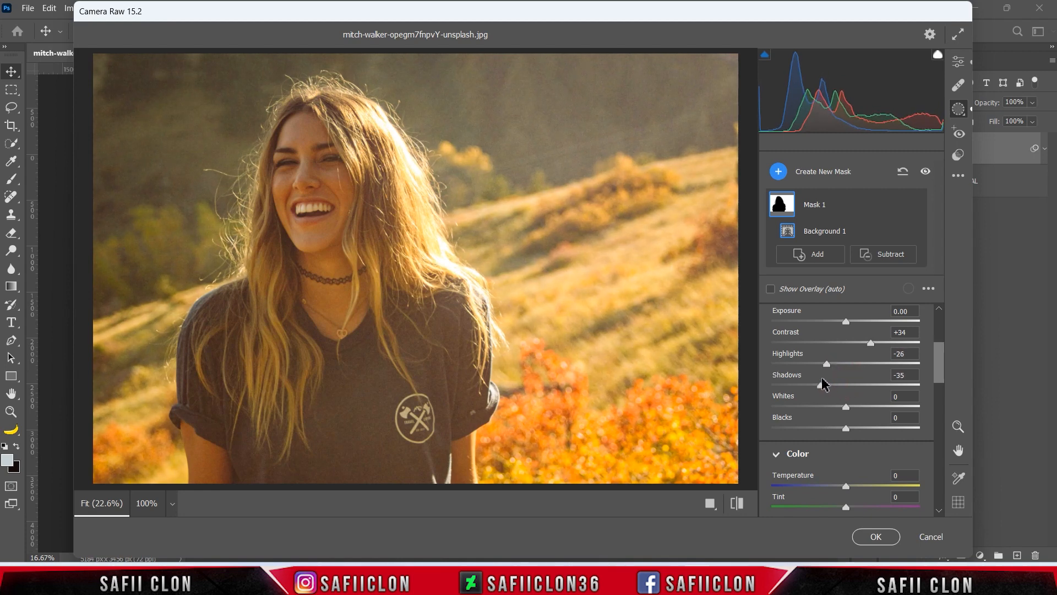
drag(847, 407, 842, 429)
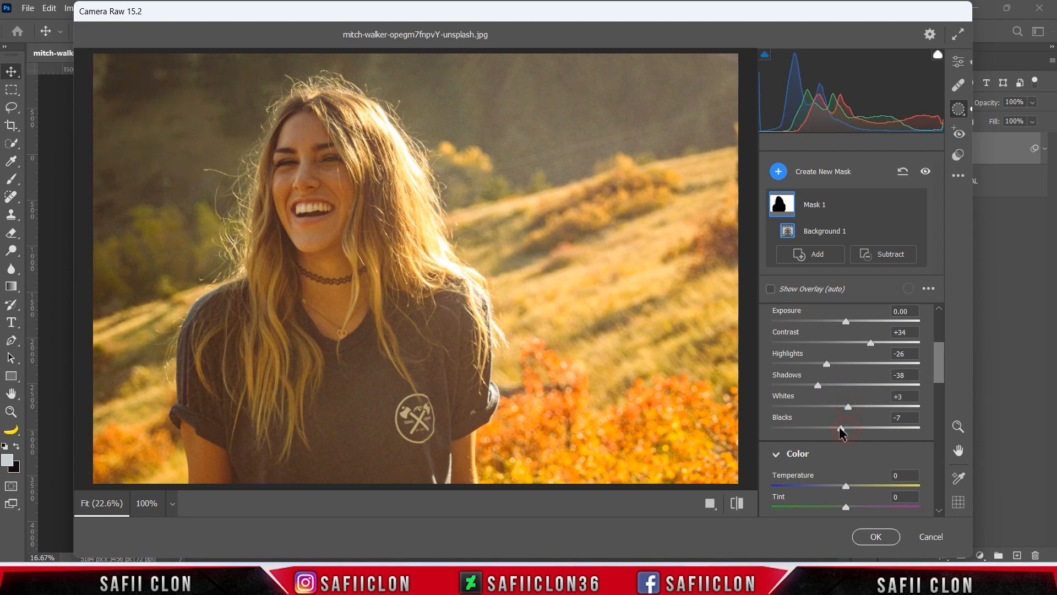
- Set the background mask's Effects values to Texture +21, Clarity +5 and Dehaze +7
drag(939, 372, 944, 471)
drag(849, 377, 864, 378)
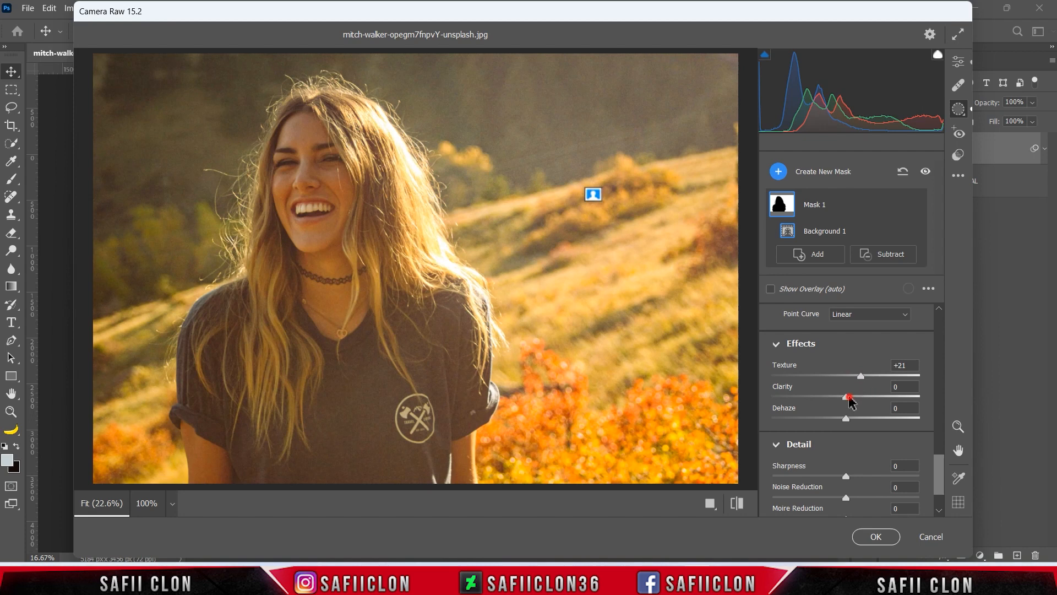
drag(849, 396, 852, 419)
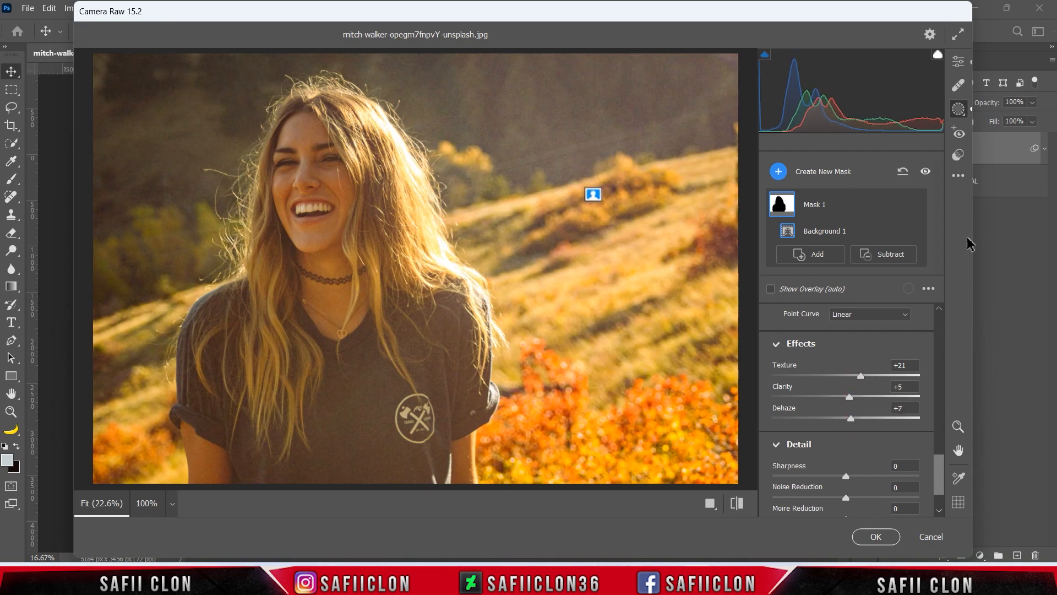
- Return to the global edit settings, compare the before and after views, and apply the Camera Raw Filter with the single view restored
click(959, 61)
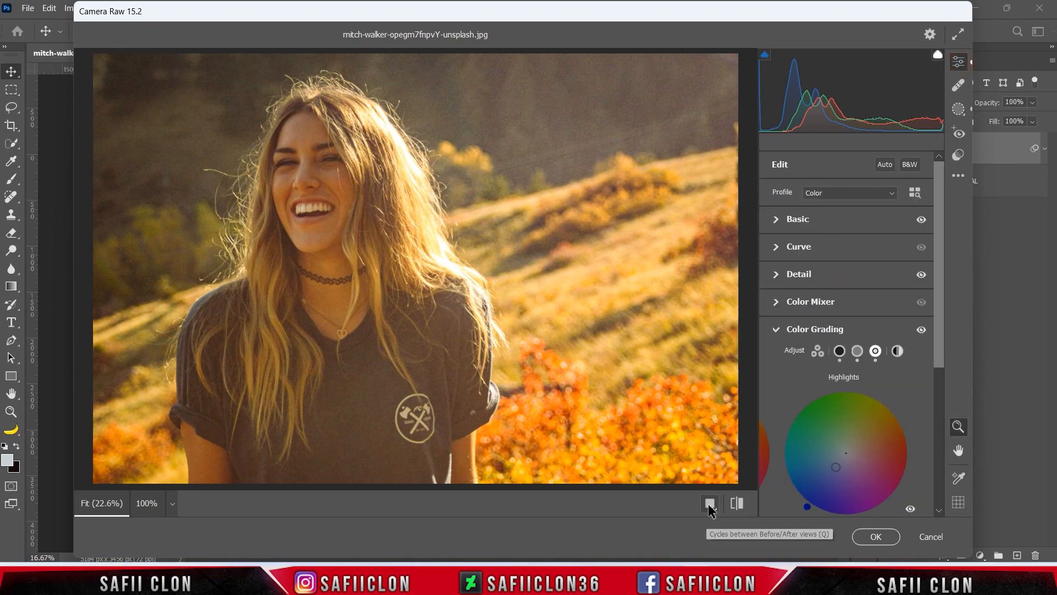
click(709, 505)
click(672, 503)
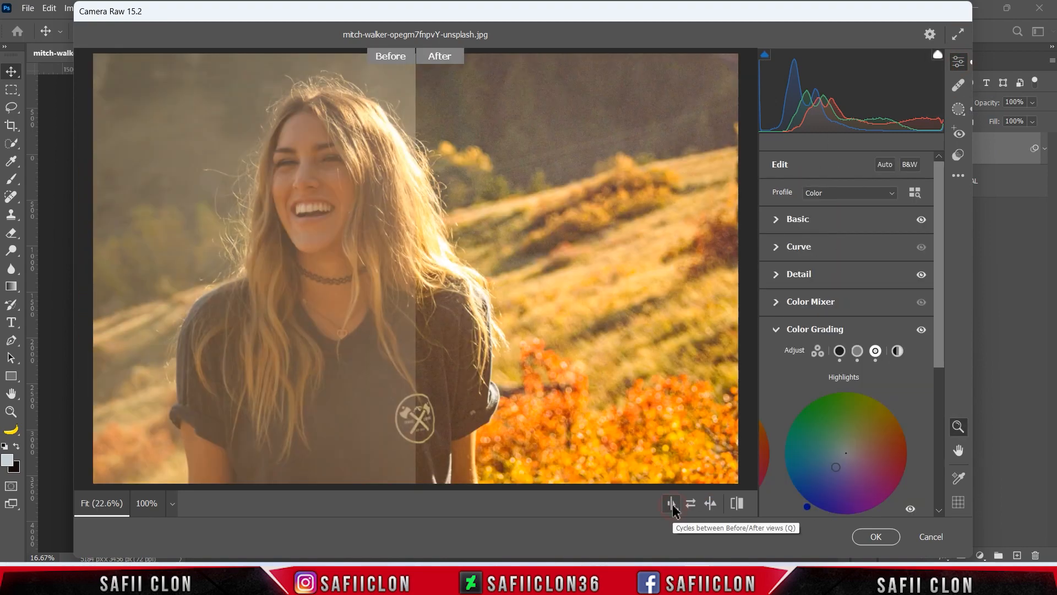
click(672, 504)
click(672, 504)
click(672, 503)
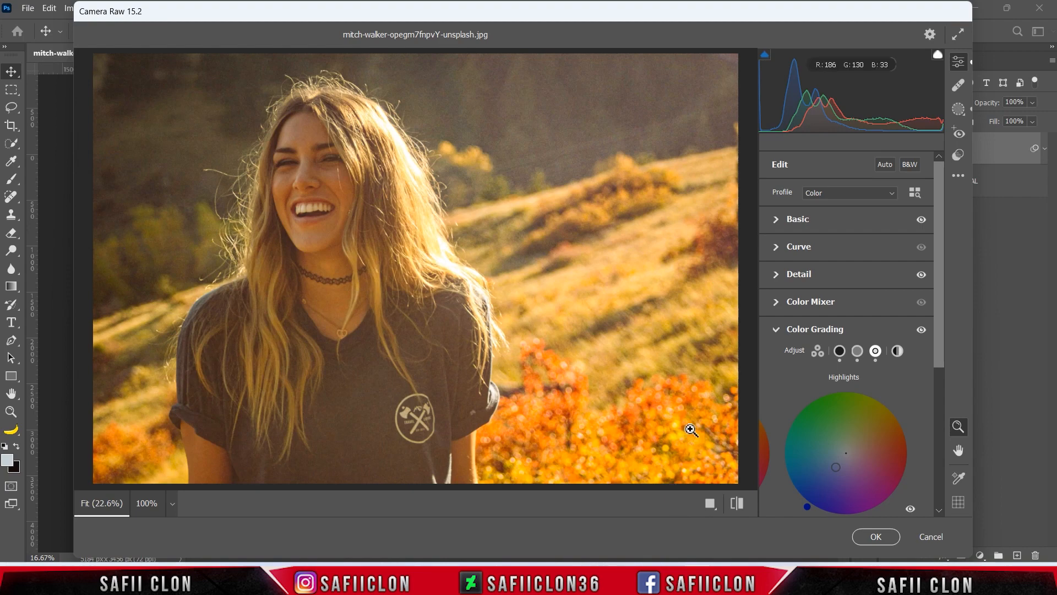
click(876, 536)
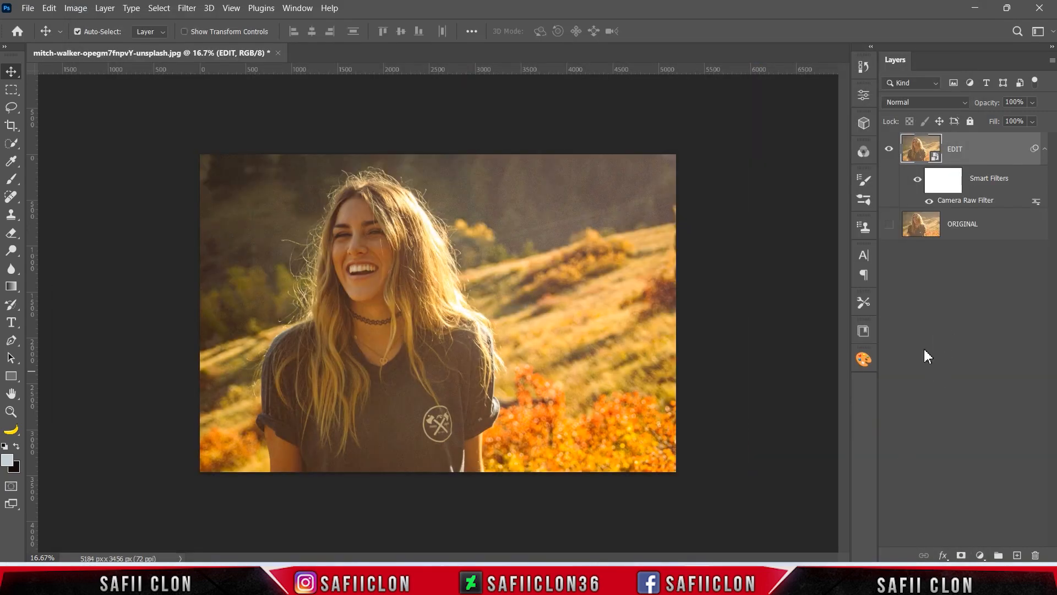
- Make the ORIGINAL layer visible and toggle the EDIT layer's visibility to compare the graded photo with the original
click(890, 224)
click(889, 150)
click(890, 150)
click(890, 150)
click(890, 149)
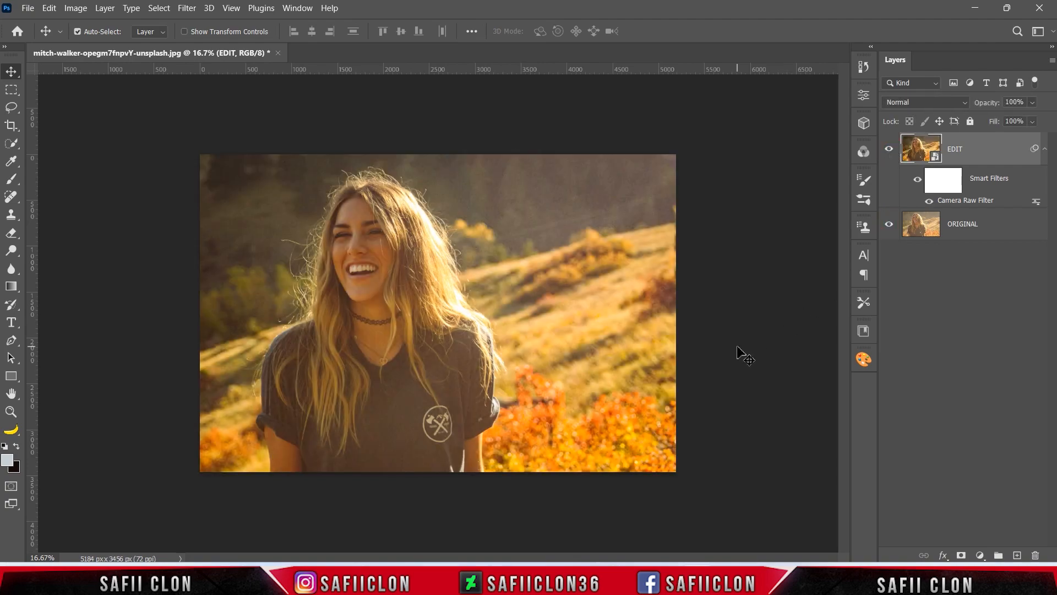
key(ctrl+plus)
click(889, 150)
click(888, 150)
click(889, 150)
click(888, 150)
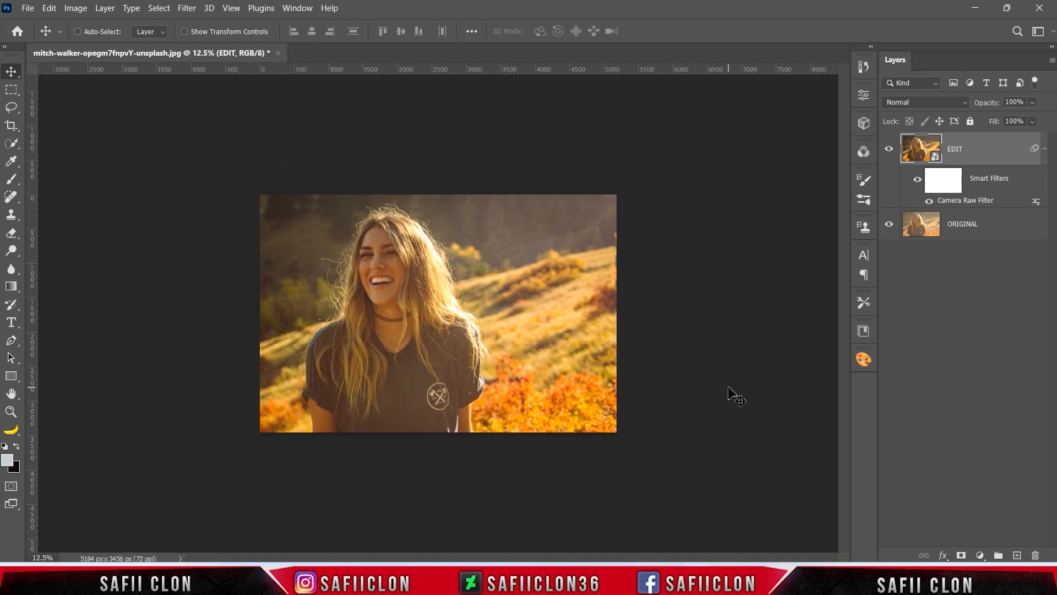